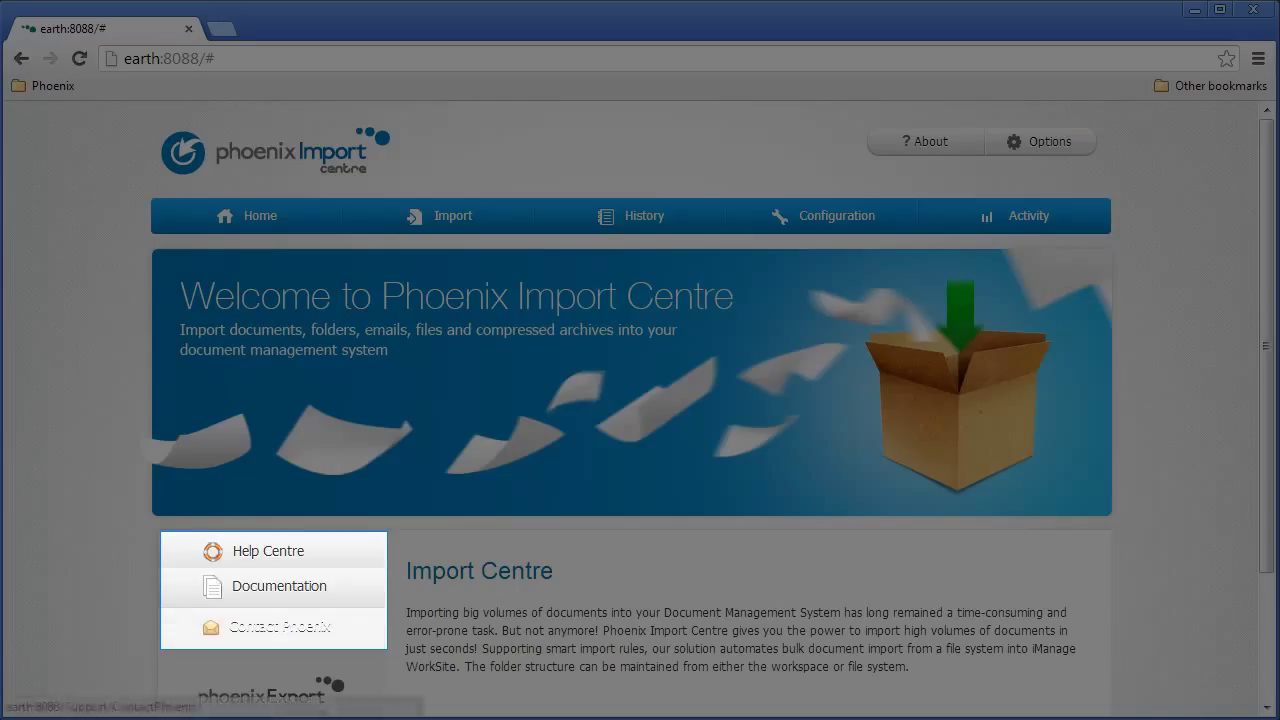
# Start a new job via Contact Phoenix, then Import > Standard Import.
pyautogui.click(279, 626)
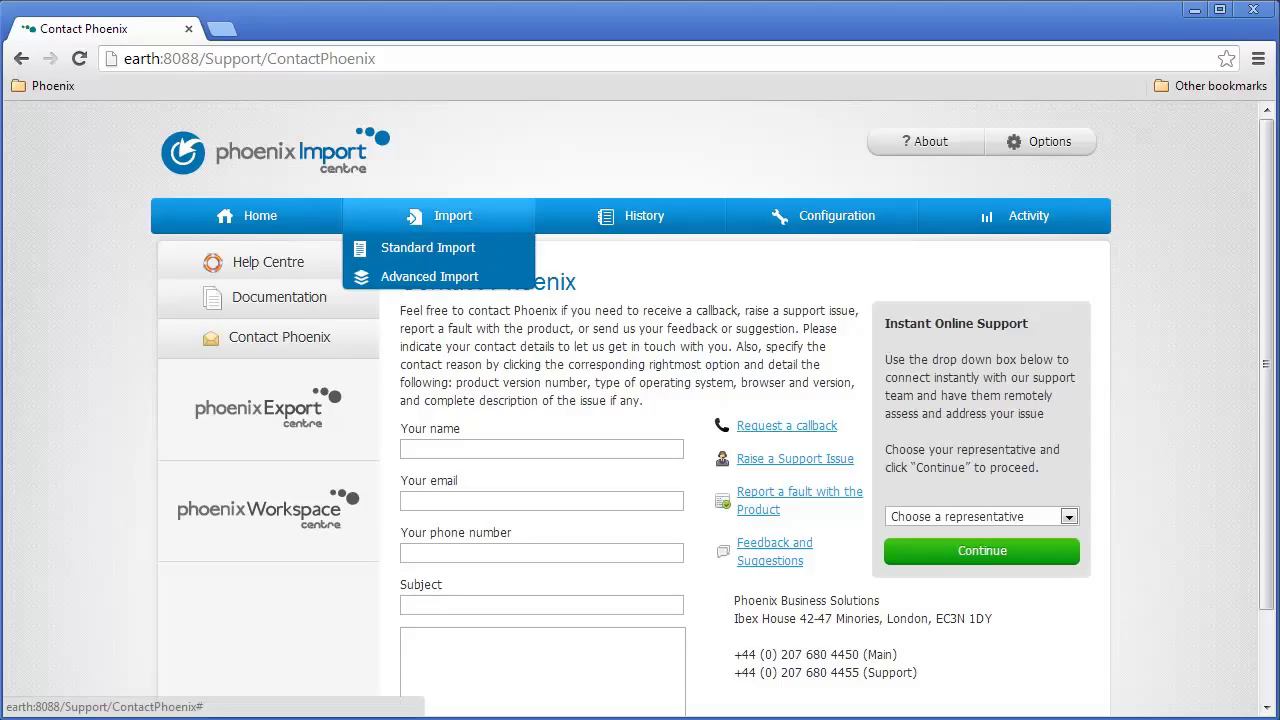
pyautogui.click(428, 247)
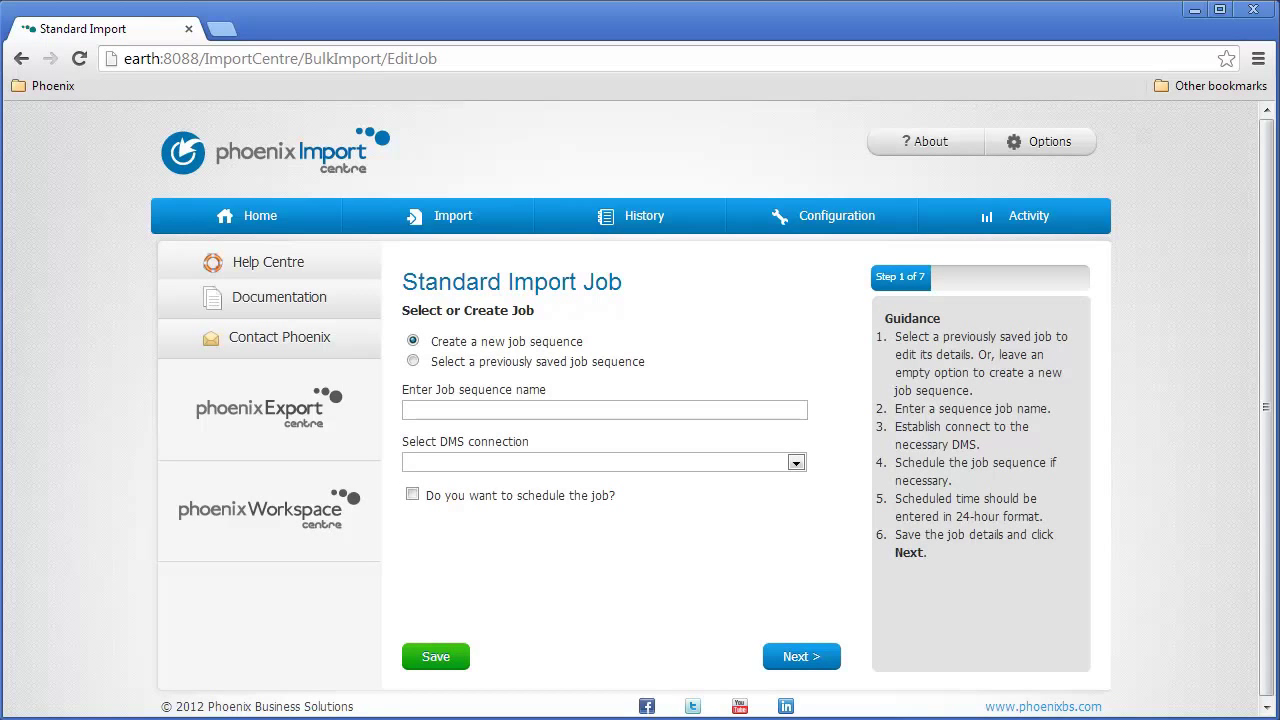
# Name the job 'Mason documentation' and select the EARTH - LIVE DMS connection.
pyautogui.write('Mason documentation')
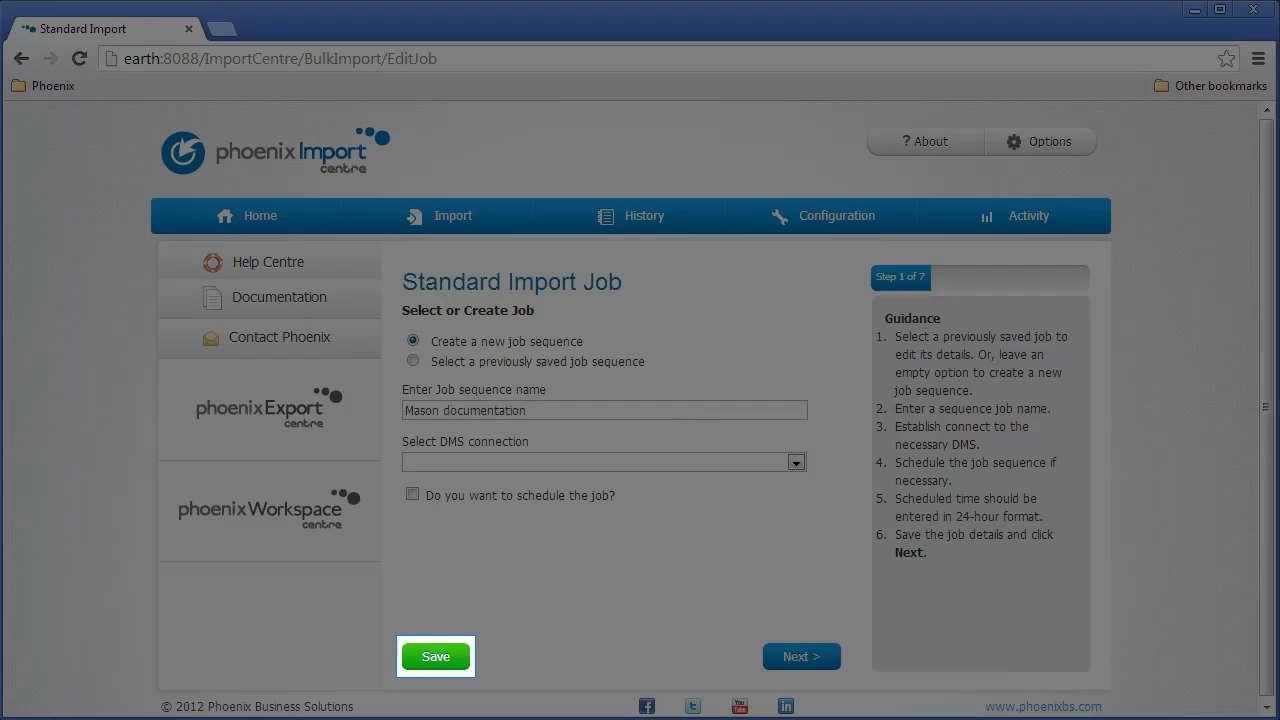
pyautogui.press('Tab')
pyautogui.press('Down')
# Enable scheduling with start date 11/09/2013 at 19:00.
pyautogui.press('Tab')
pyautogui.press('space')
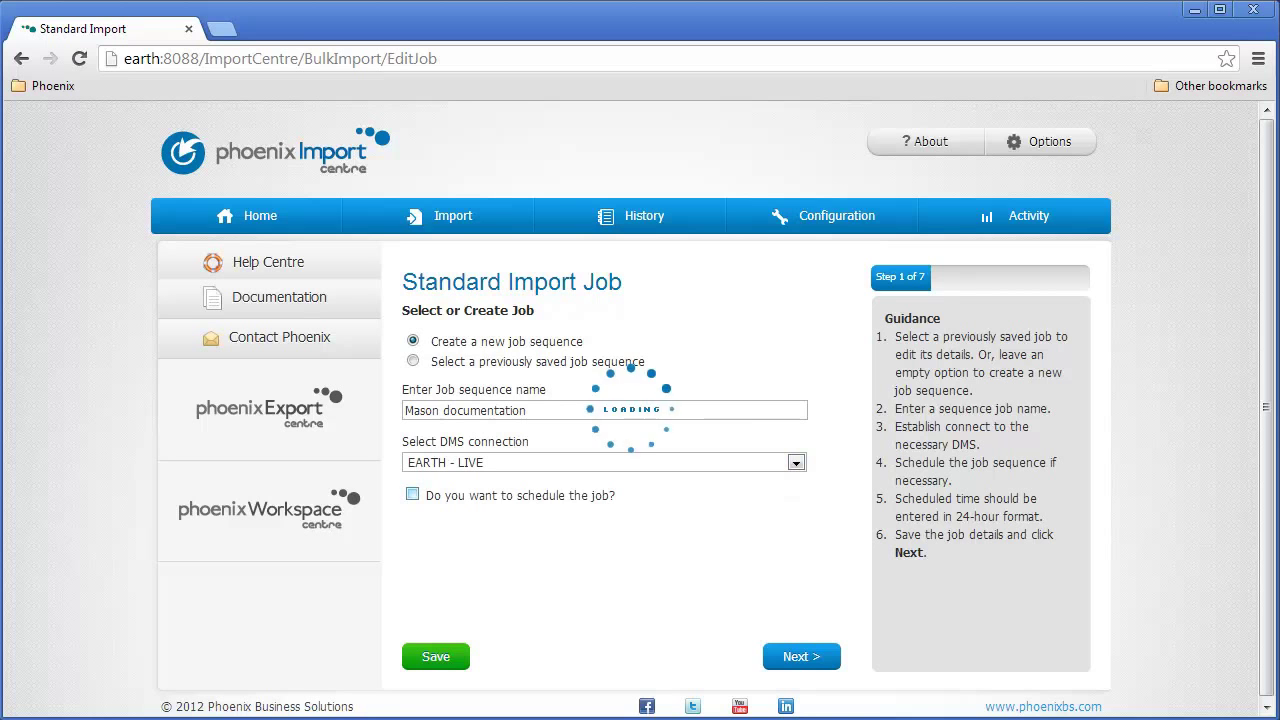
pyautogui.write('11/09/2013')
pyautogui.press('Tab')
pyautogui.write('19')
pyautogui.press('Tab')
pyautogui.write('00')
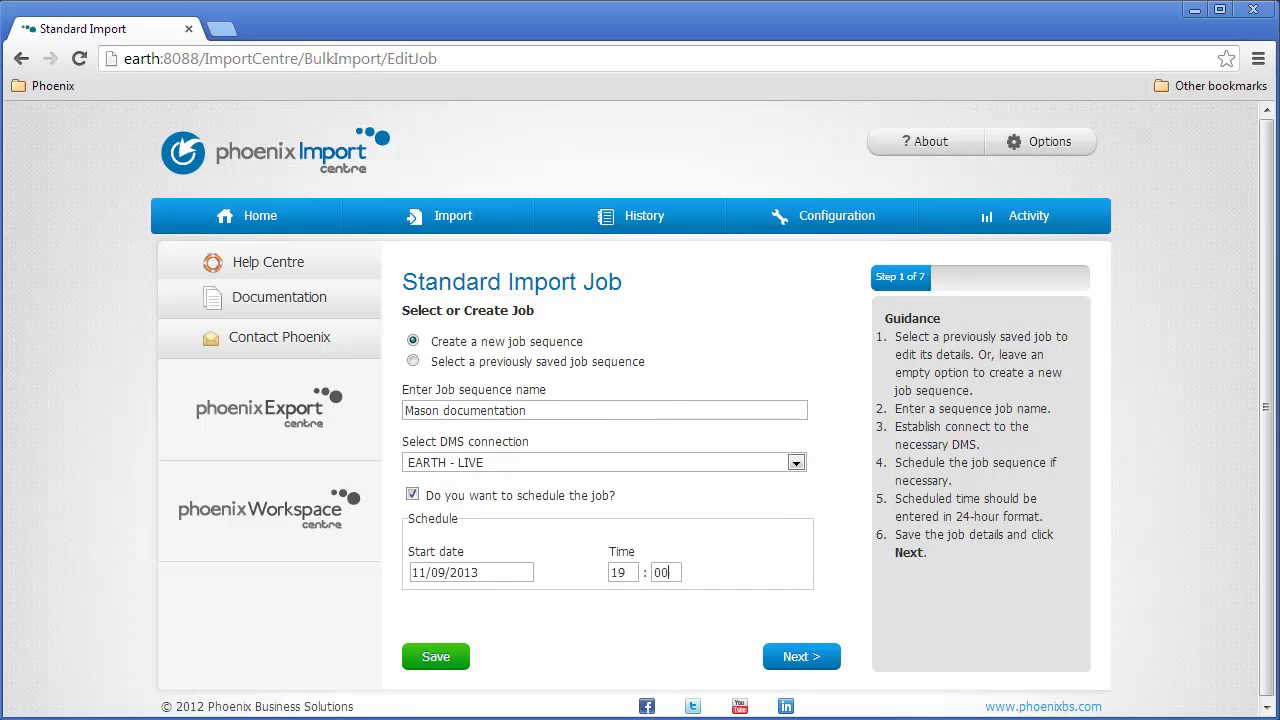
pyautogui.press('Tab')
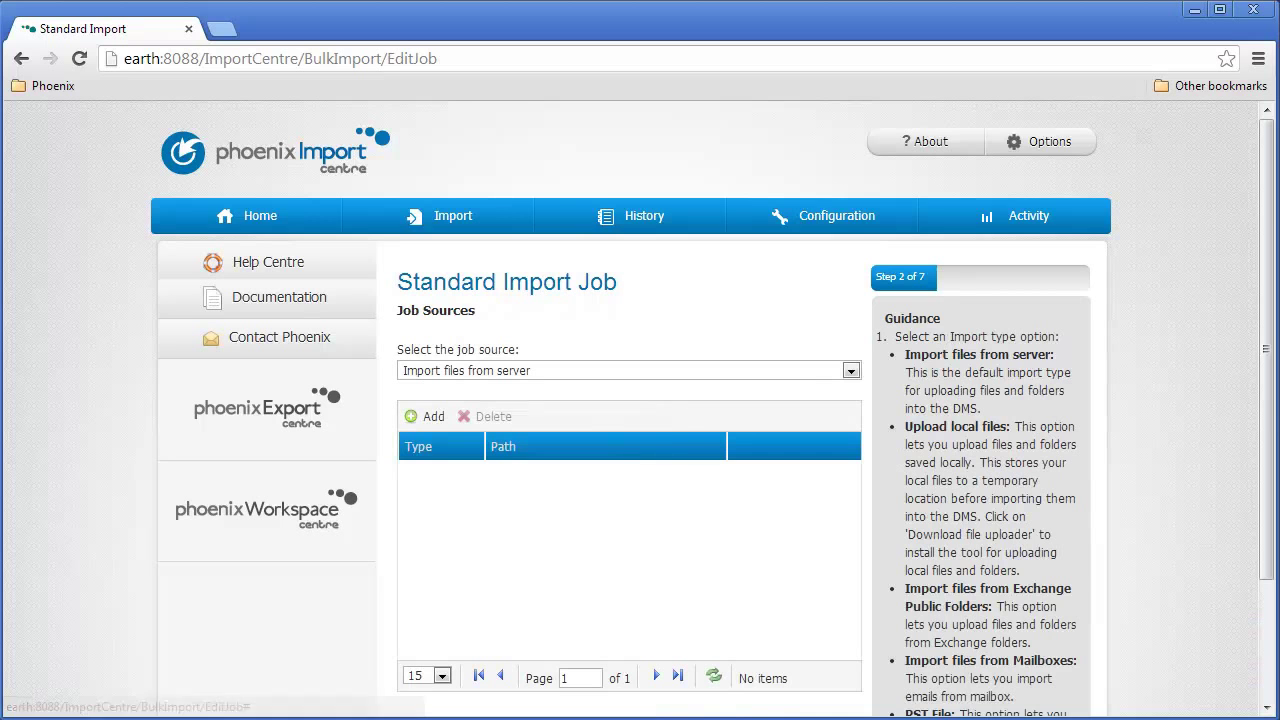
# Keep 'Import files from server' as the job source and continue to file selection rules.
pyautogui.click(850, 370)
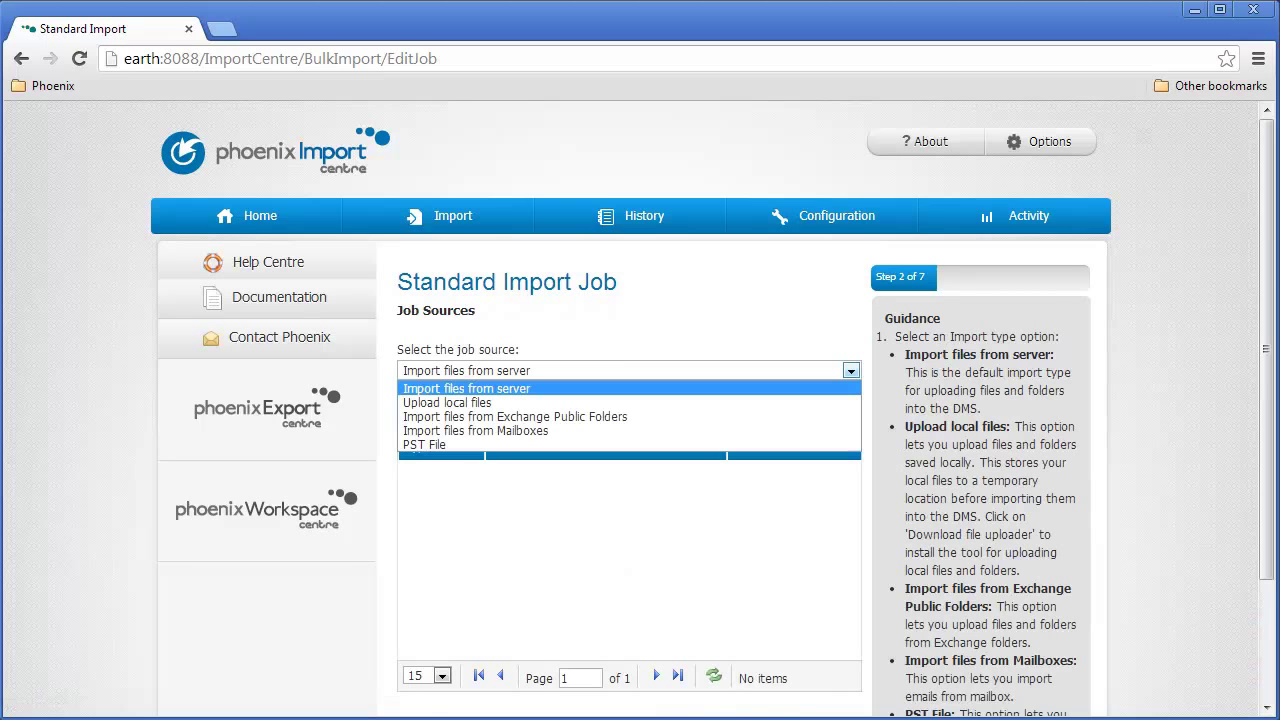
pyautogui.press('Return')
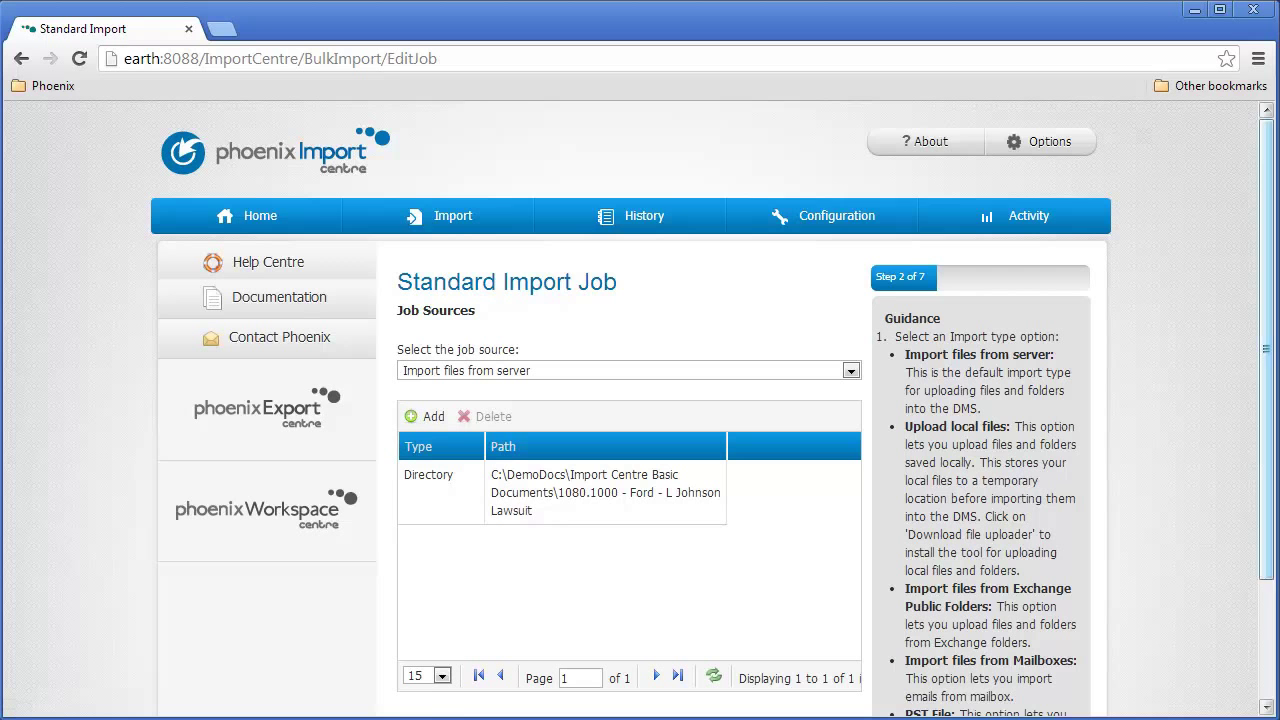
pyautogui.scroll(-3, 712, 411)
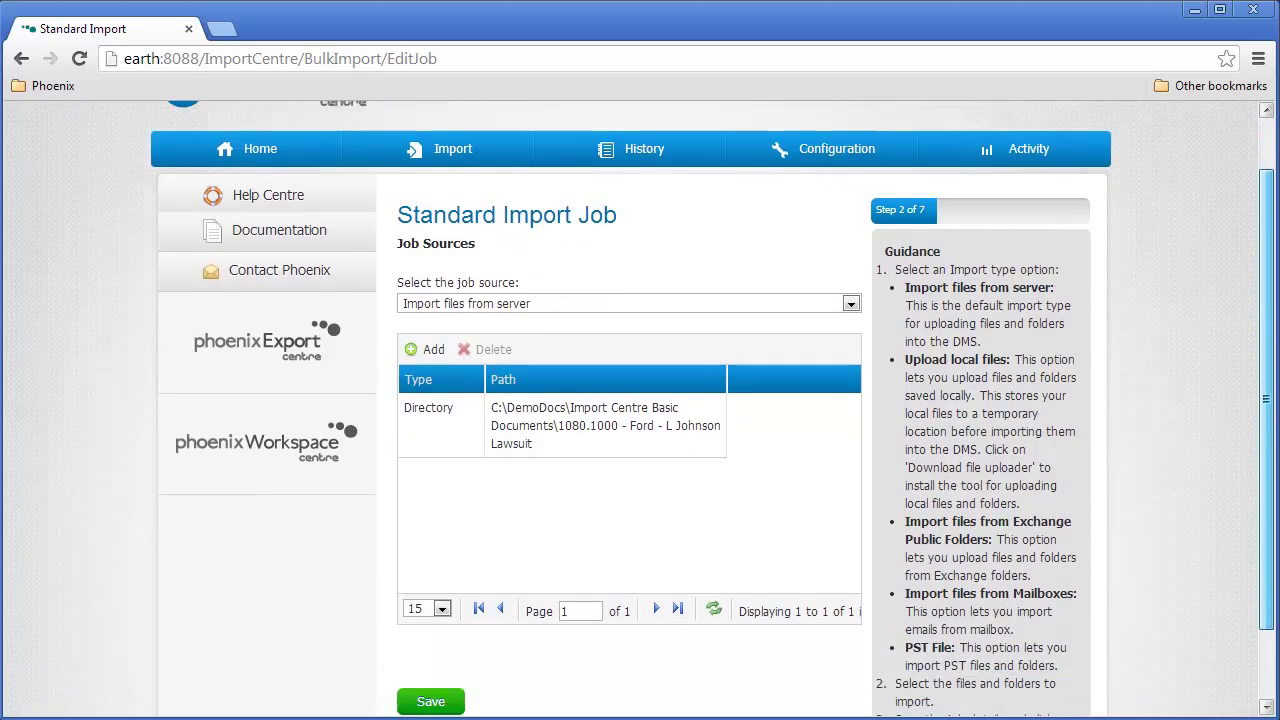
pyautogui.click(823, 652)
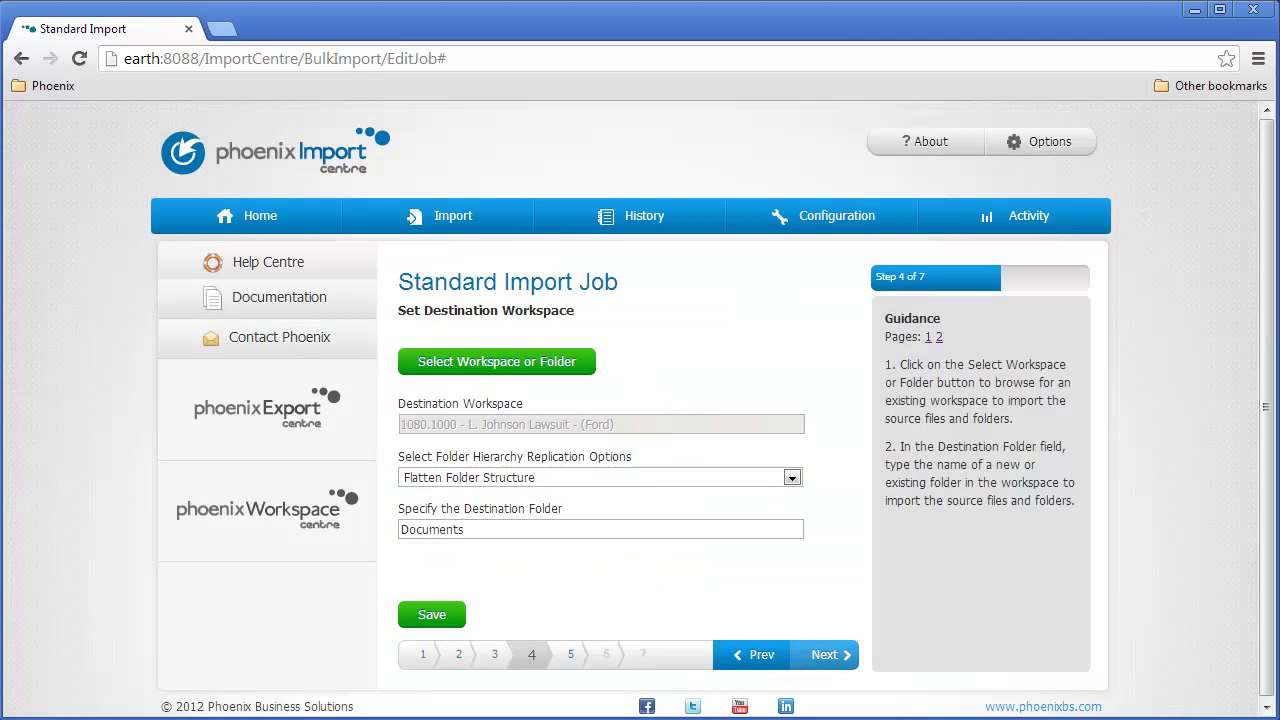
pyautogui.click(825, 654)
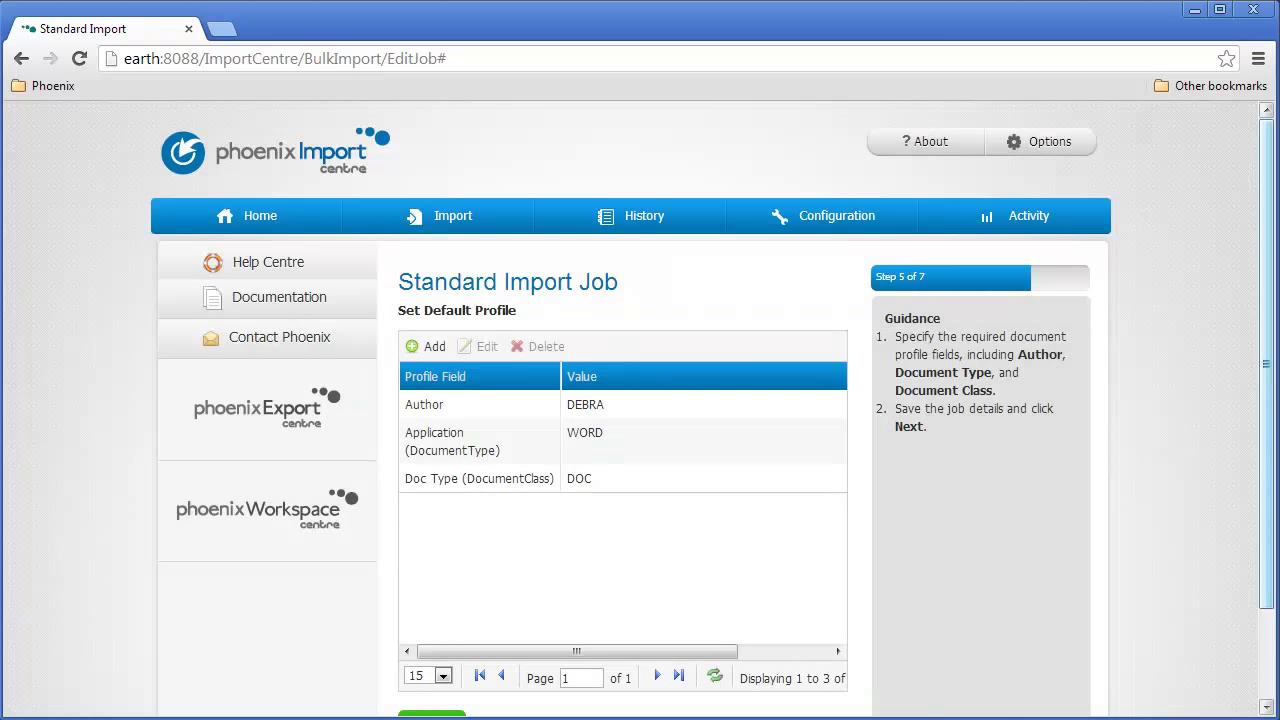
# Accept the Author DEBRA, Application WORD, Doc Type DOC profile and advance to job options.
pyautogui.scroll(-2, 640, 400)
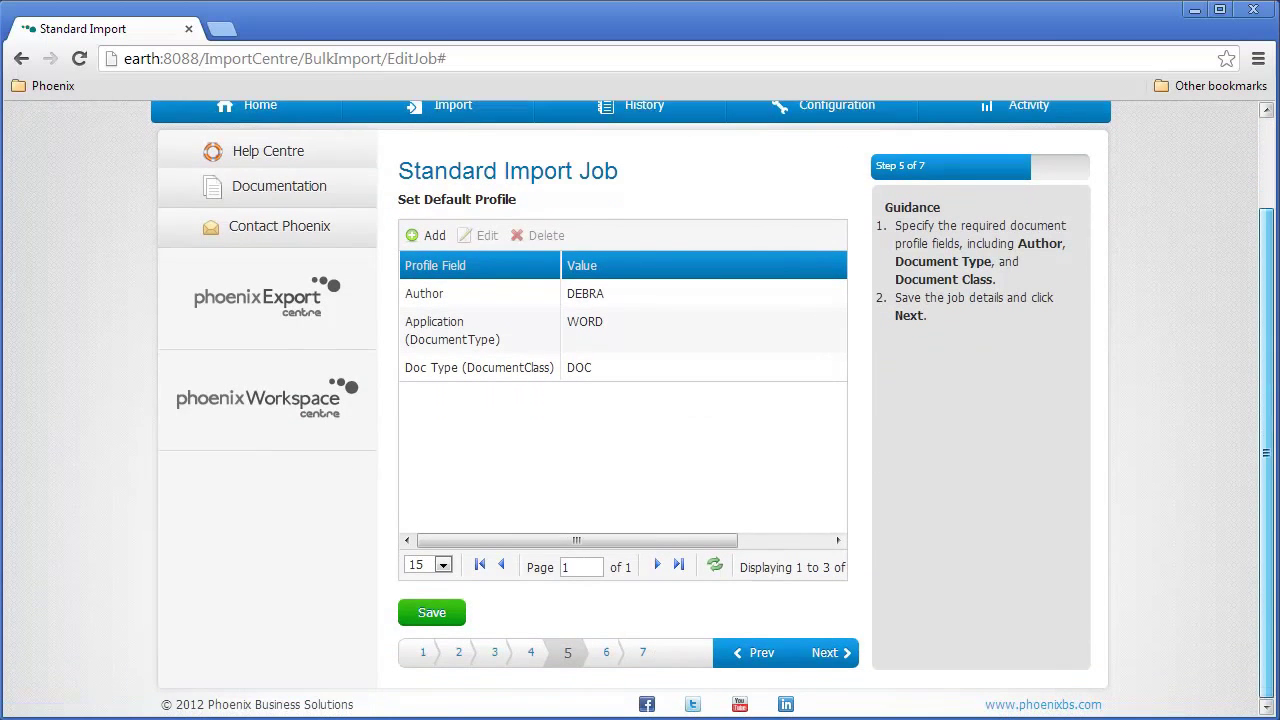
pyautogui.click(825, 652)
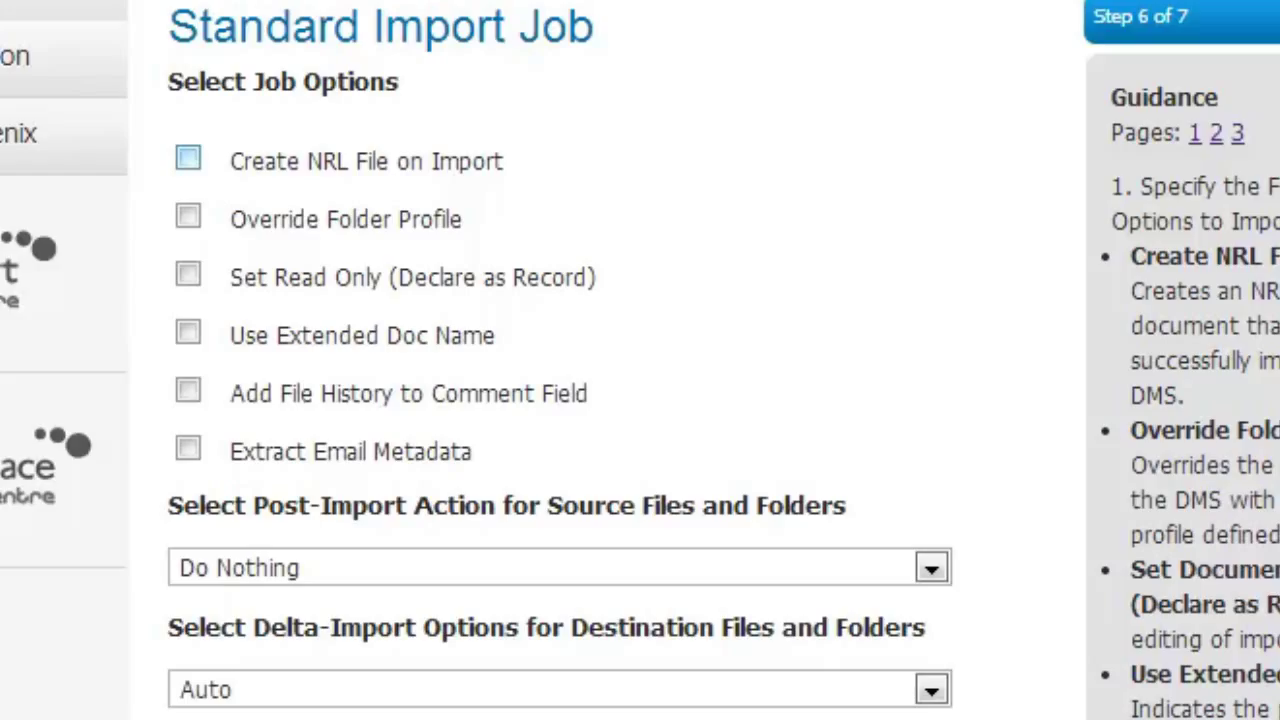
# Tick Create NRL File on Import and Add File History to Comment Field, then enter the notification e-mail address.
pyautogui.click(188, 158)
pyautogui.click(188, 391)
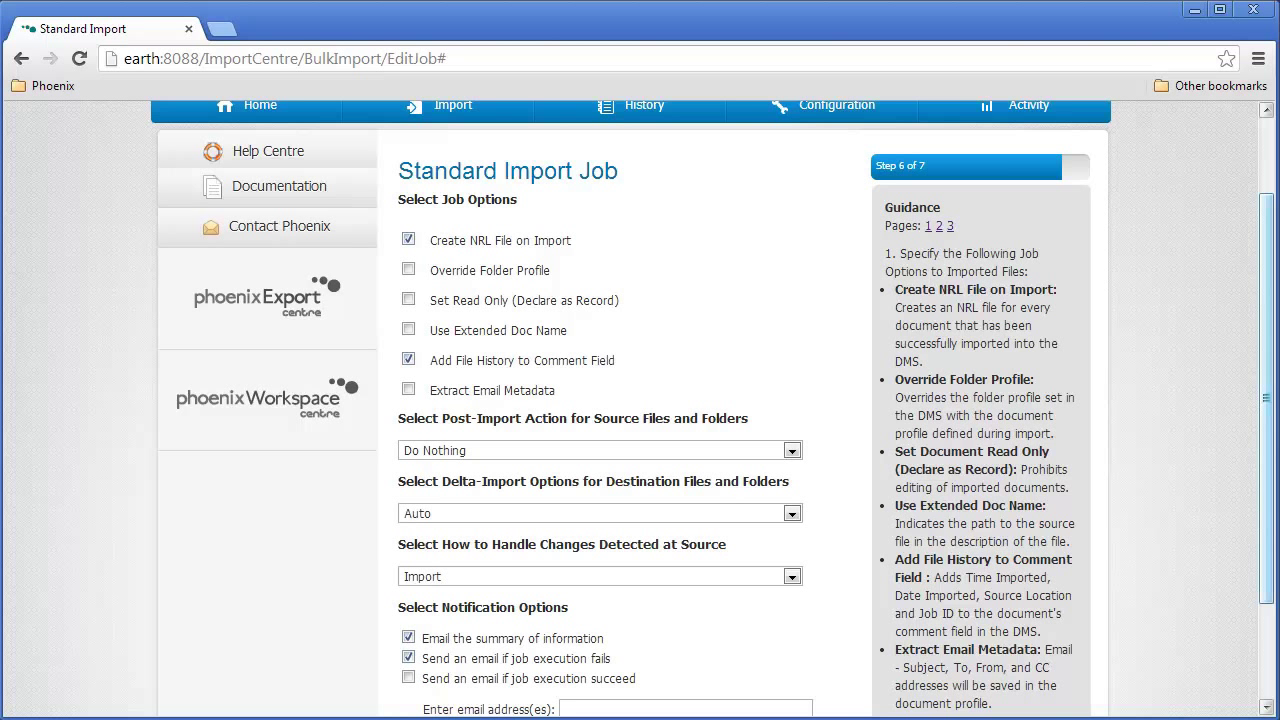
pyautogui.scroll(-2, 640, 400)
pyautogui.scroll(-1, 640, 400)
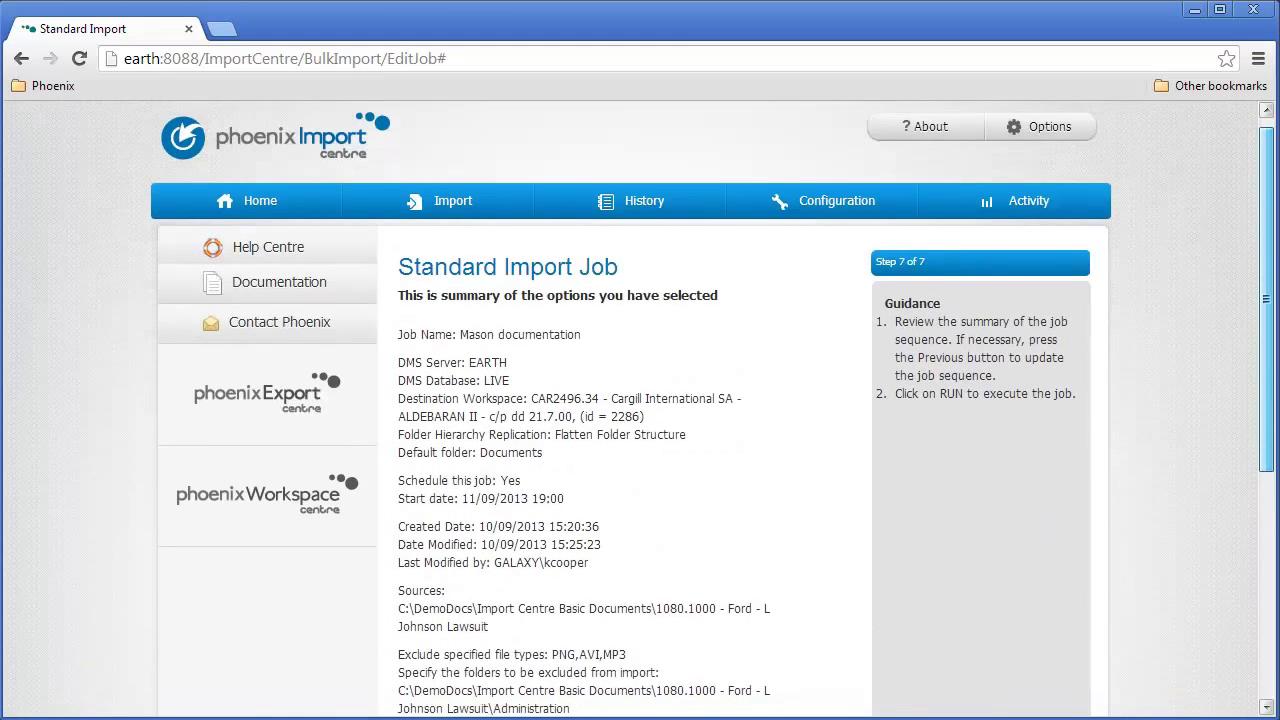
# Review the Mason documentation summary on step 7 and run the job.
pyautogui.scroll(-2, 640, 400)
pyautogui.scroll(-1, 640, 400)
pyautogui.scroll(-1, 640, 400)
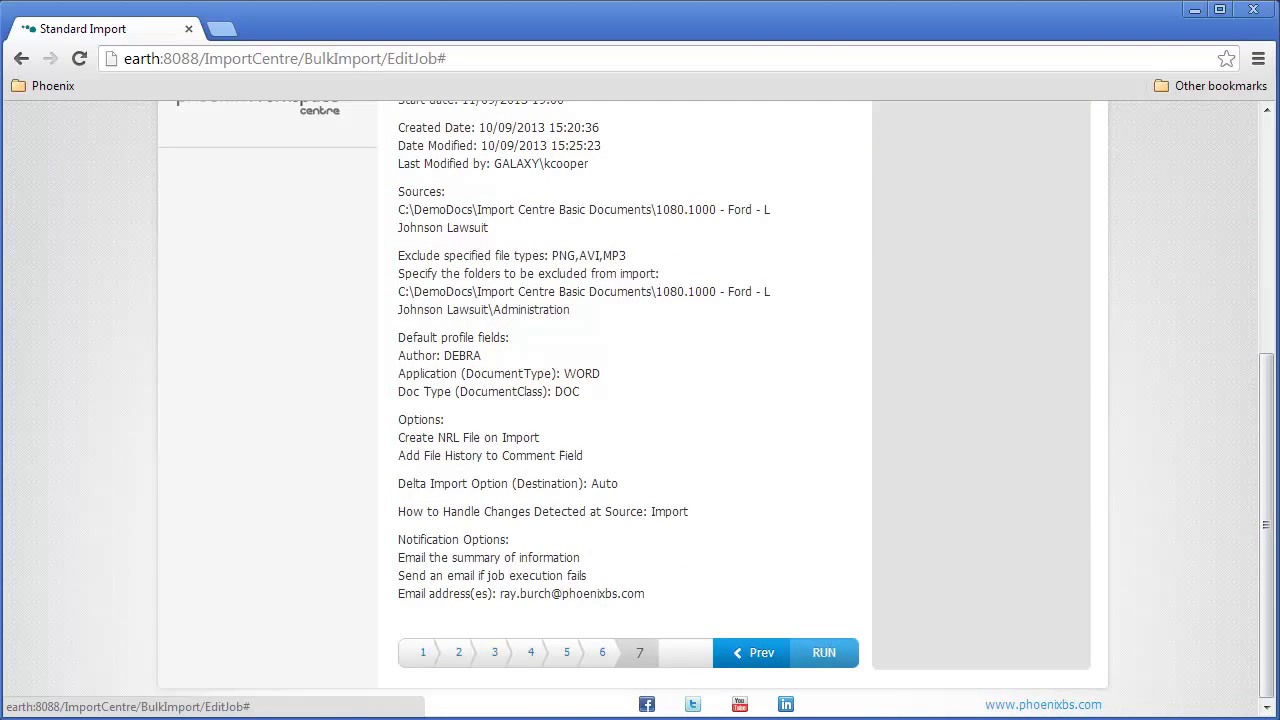
pyautogui.click(824, 652)
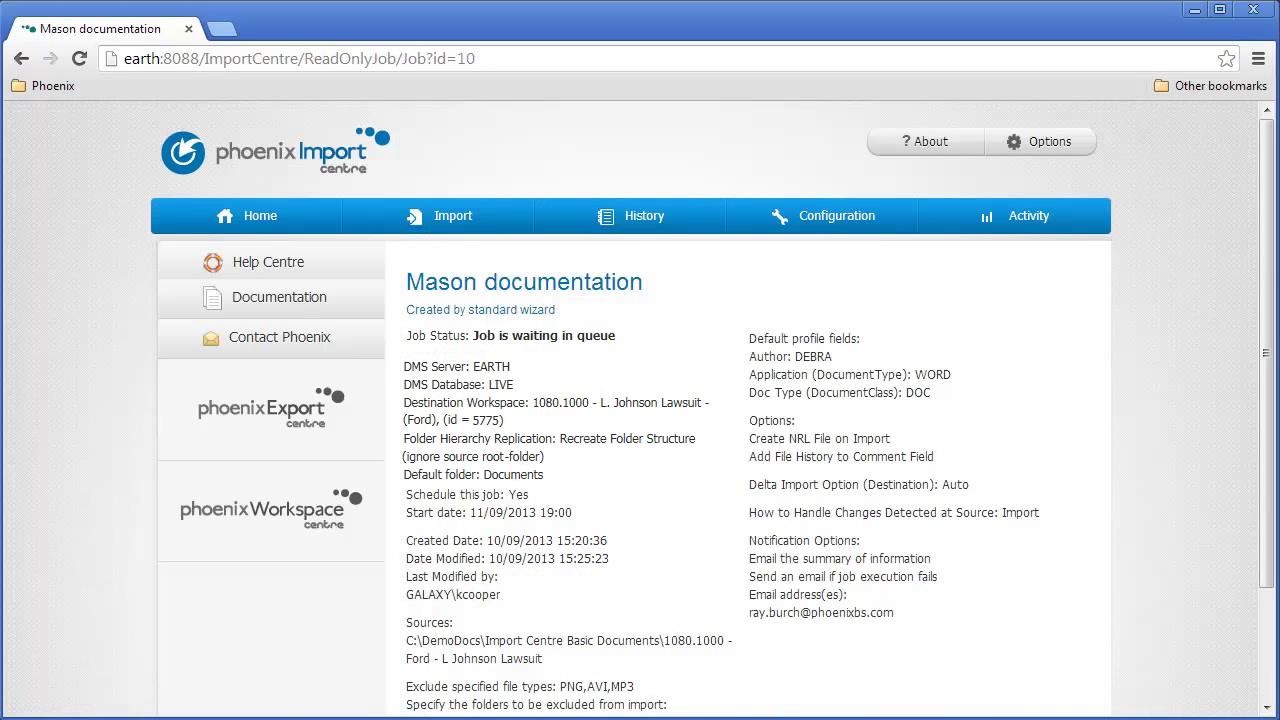